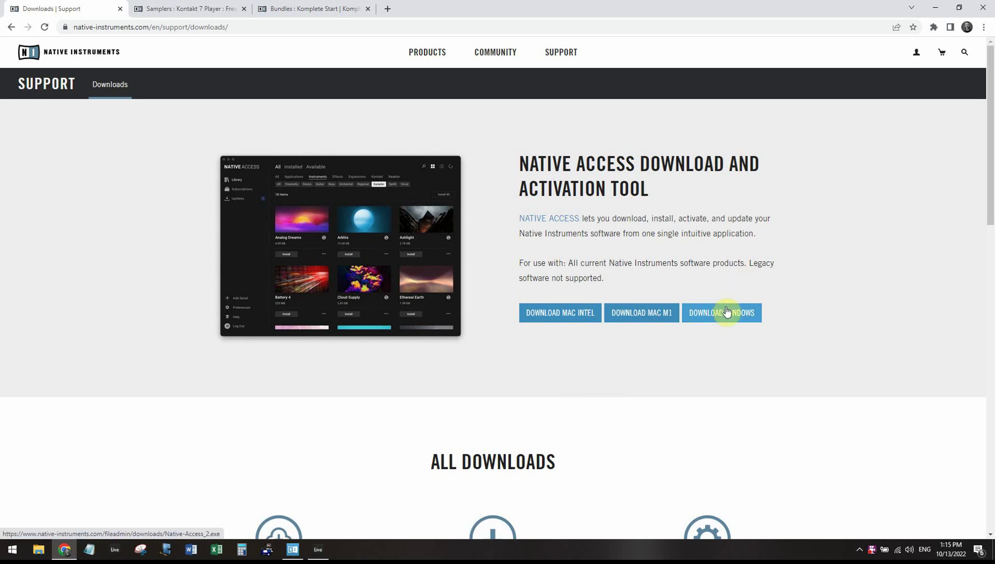
Start the Native-Access_2.exe Windows download in Chrome, then cancel it.
{"action": "left_click", "coordinate": [707, 311]}
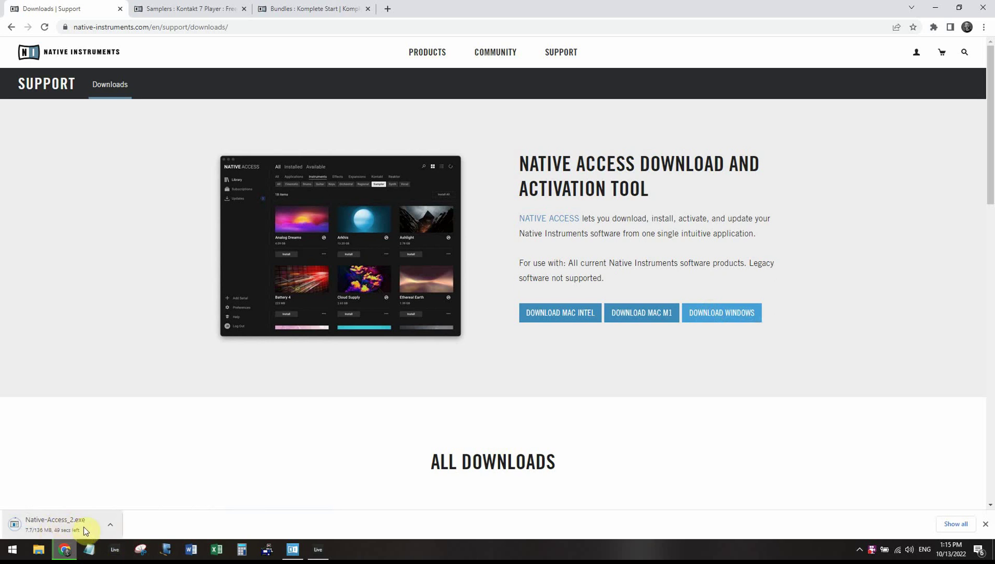
{"action": "left_click", "coordinate": [110, 524]}
{"action": "left_click", "coordinate": [126, 505]}
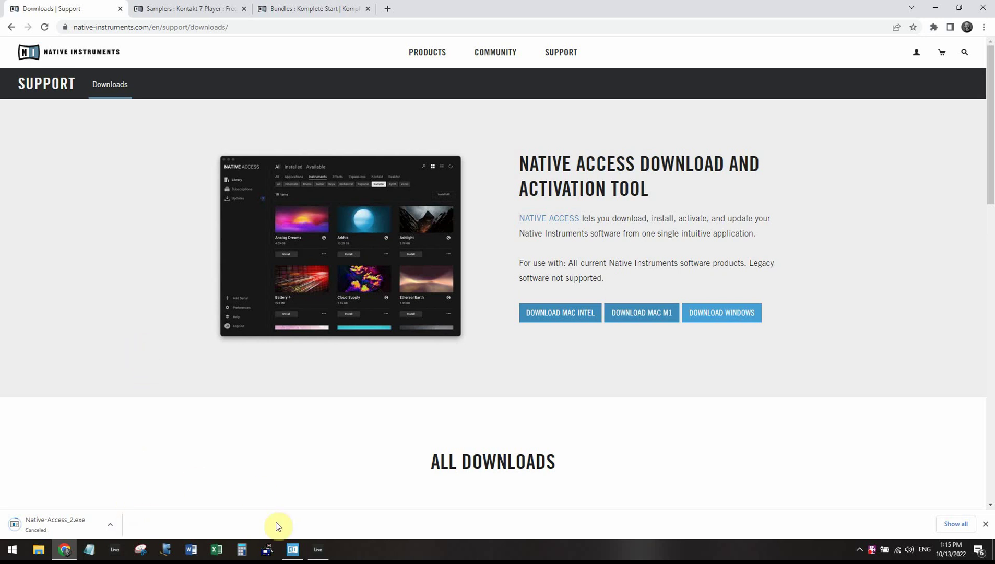
List Native Access's not-installed products, including Reaktor 6 Player, and open the account menu.
{"action": "left_click", "coordinate": [291, 552]}
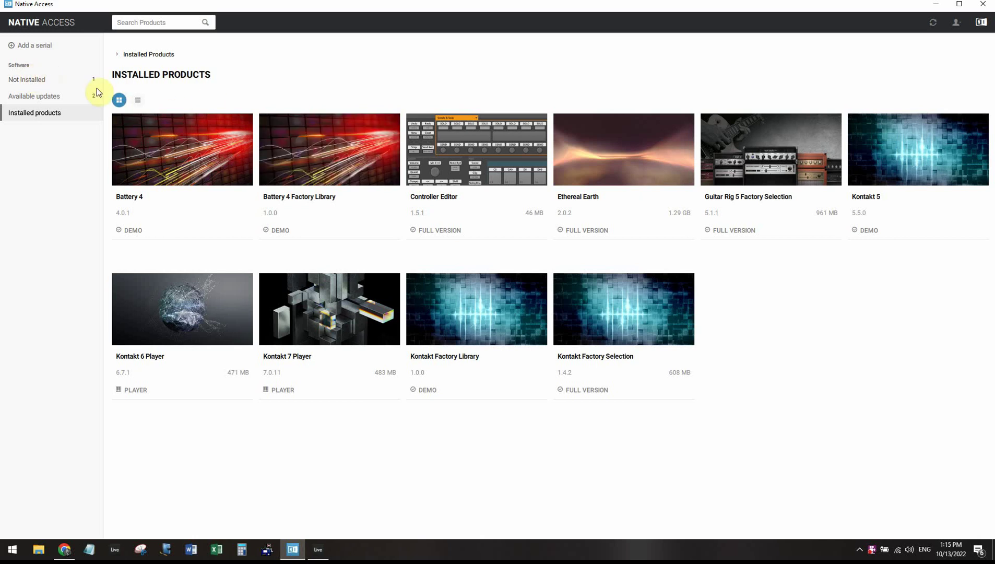
{"action": "left_click", "coordinate": [30, 83]}
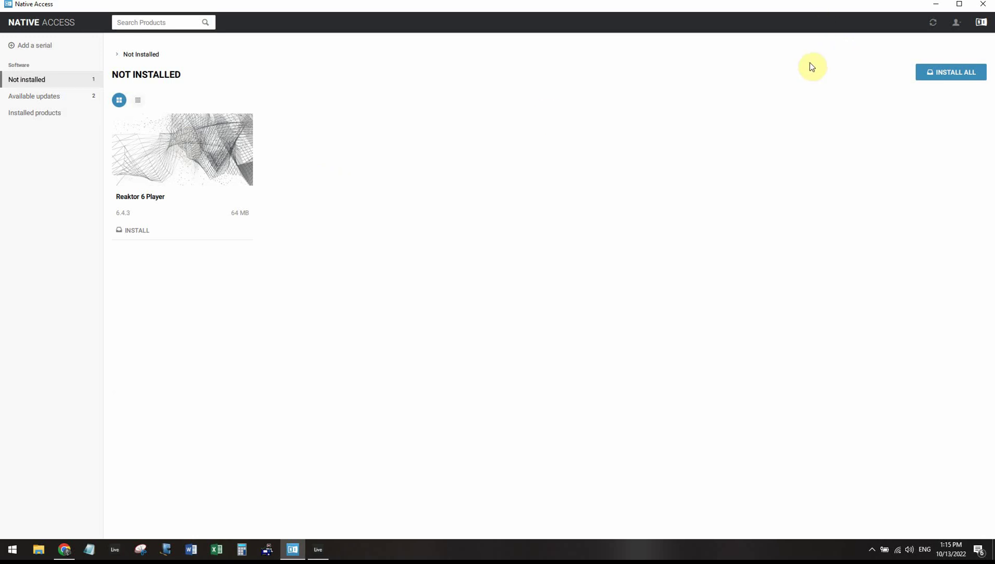
{"action": "left_click", "coordinate": [958, 23]}
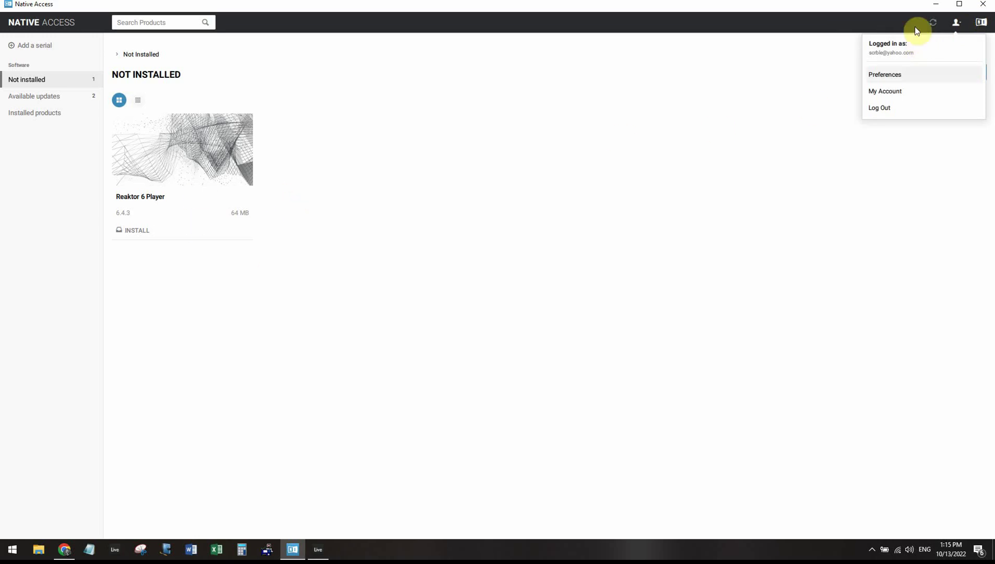
{"action": "left_click", "coordinate": [757, 129]}
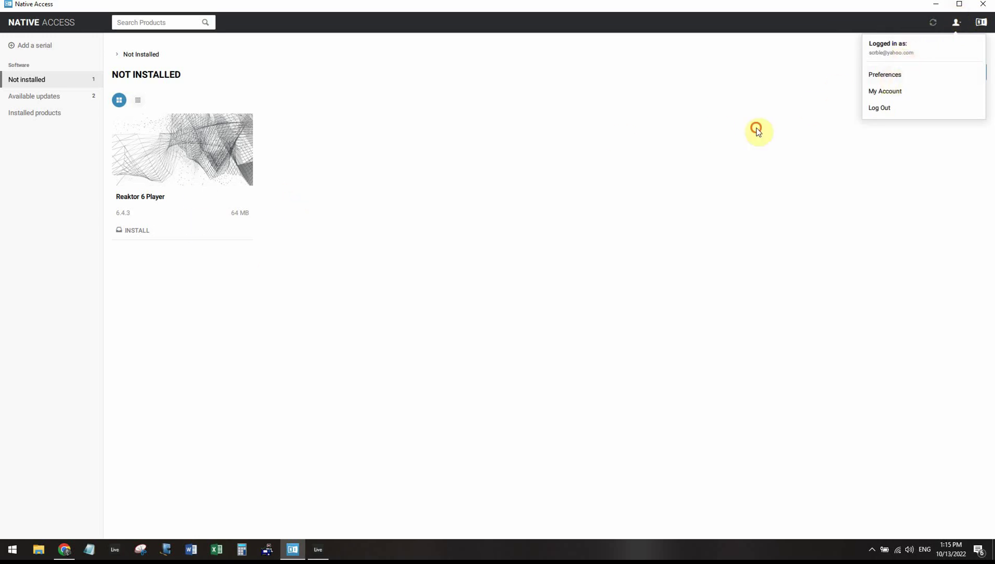
{"action": "left_click", "coordinate": [957, 23]}
Check Native Access's VST 64 location is E:/VST 64, then list the ten installed products.
{"action": "left_click", "coordinate": [889, 77]}
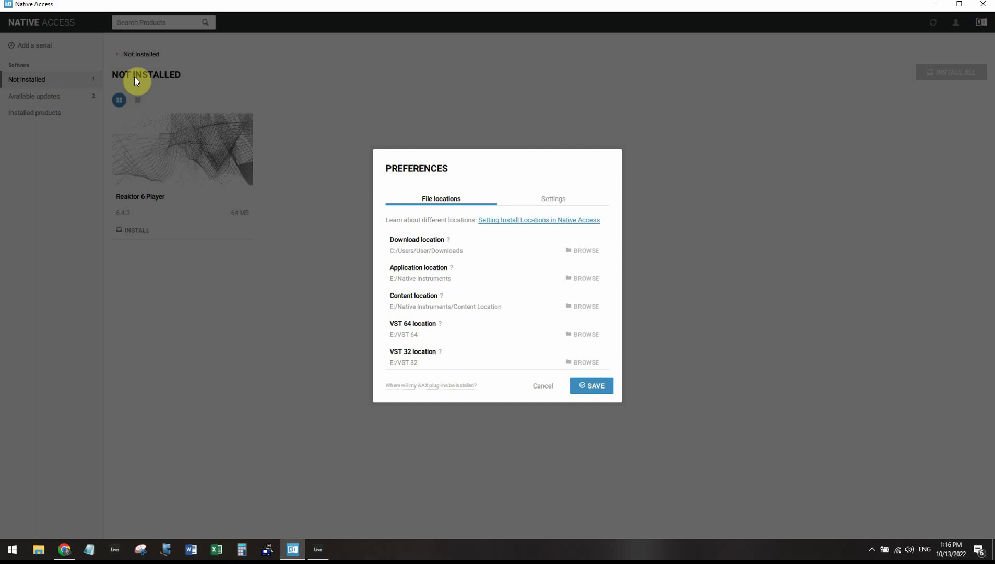
{"action": "left_click", "coordinate": [542, 389]}
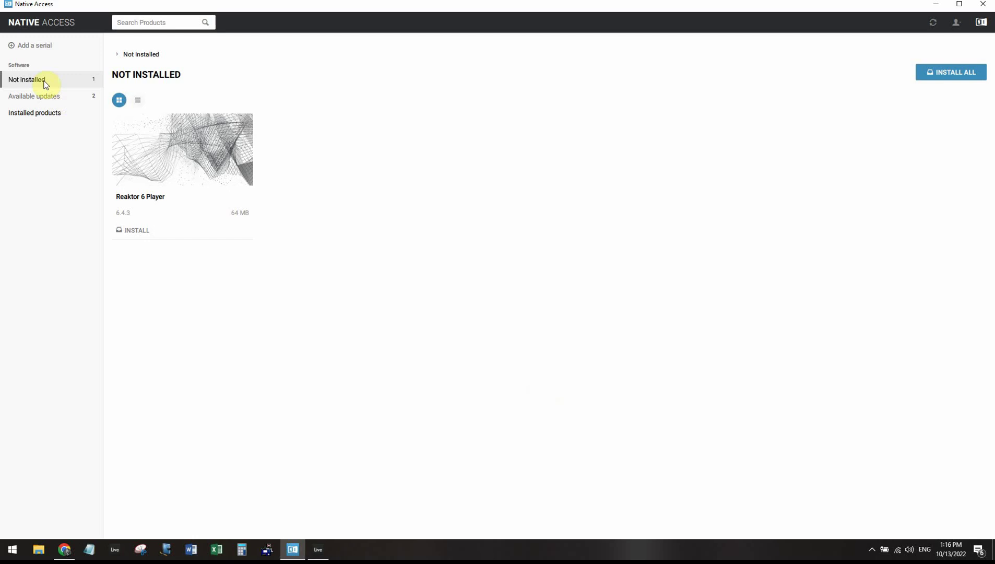
{"action": "left_click", "coordinate": [27, 112]}
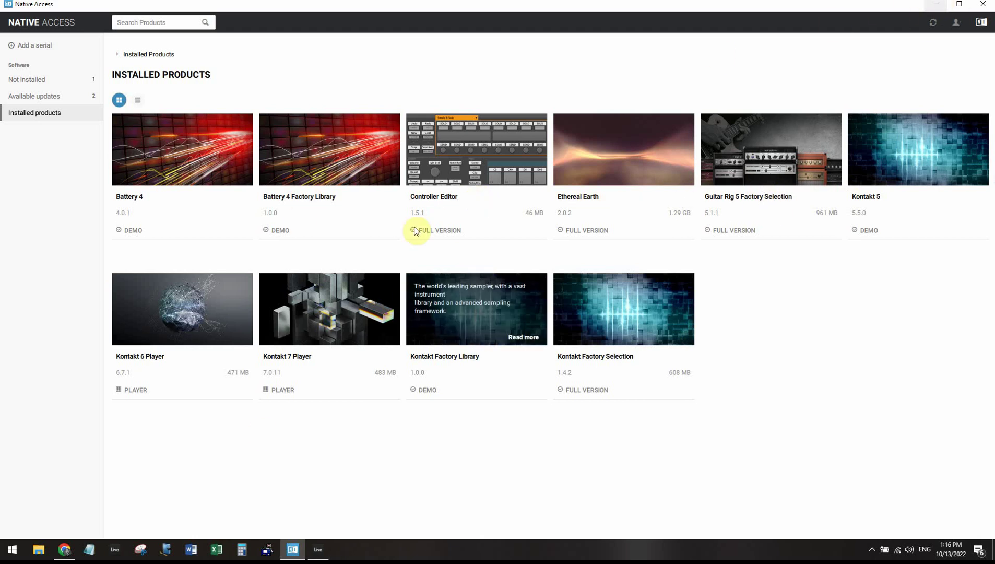
Show the Kontakt 7 Player download page and recheck Native Access's Not installed and Installed lists.
{"action": "left_click", "coordinate": [935, 5]}
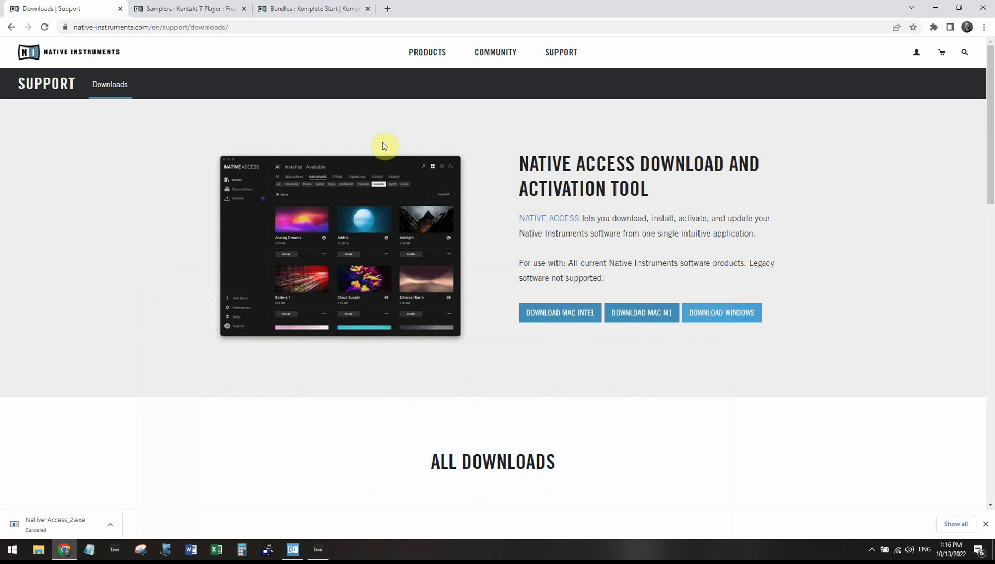
{"action": "left_click", "coordinate": [191, 8]}
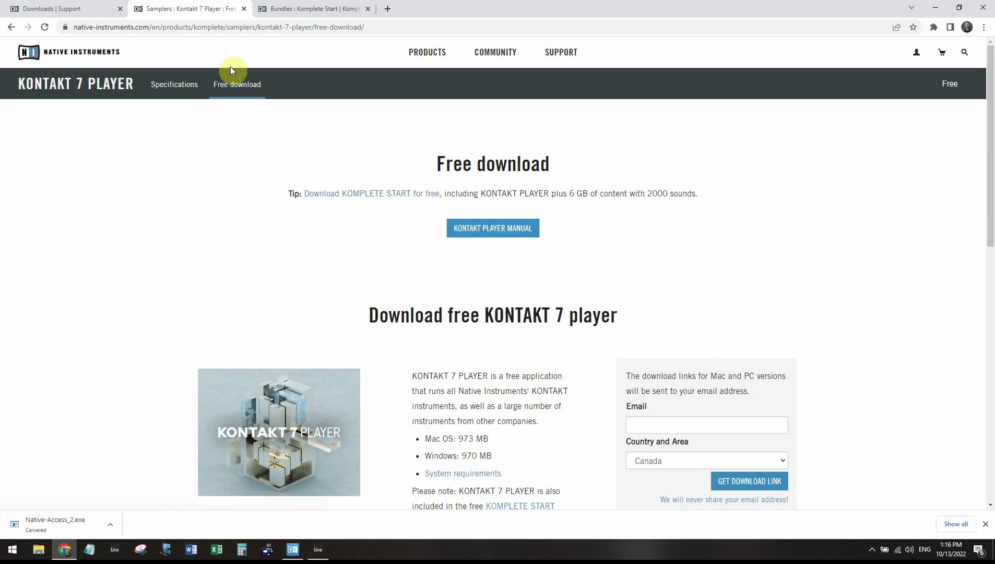
{"action": "left_click", "coordinate": [292, 553]}
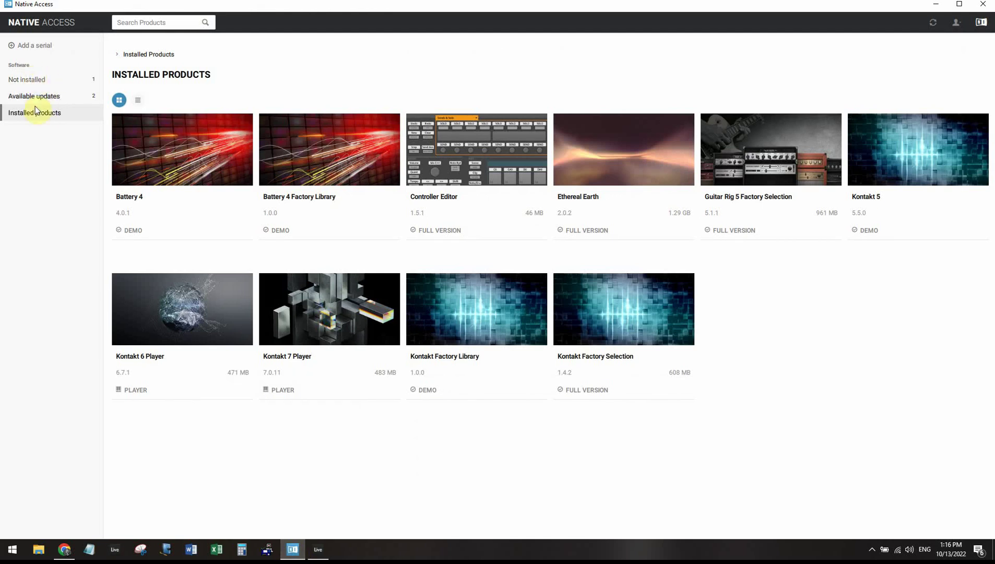
{"action": "left_click", "coordinate": [30, 78]}
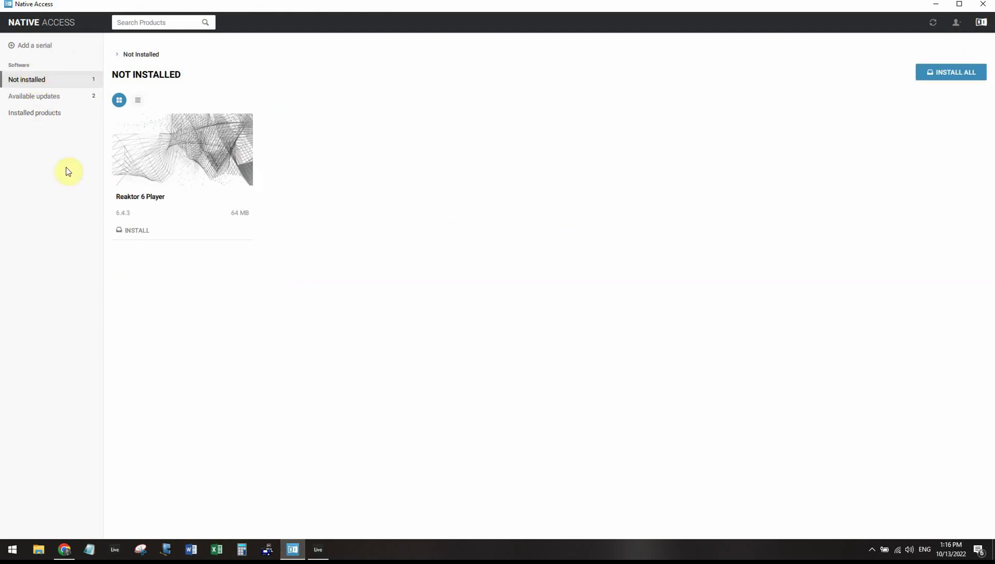
{"action": "left_click", "coordinate": [50, 112]}
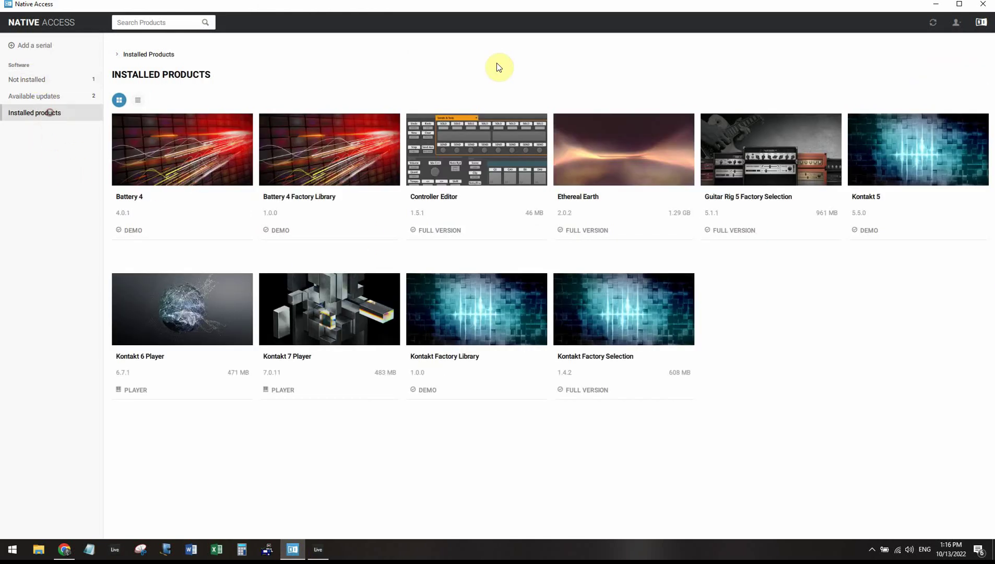
{"action": "left_click", "coordinate": [938, 5]}
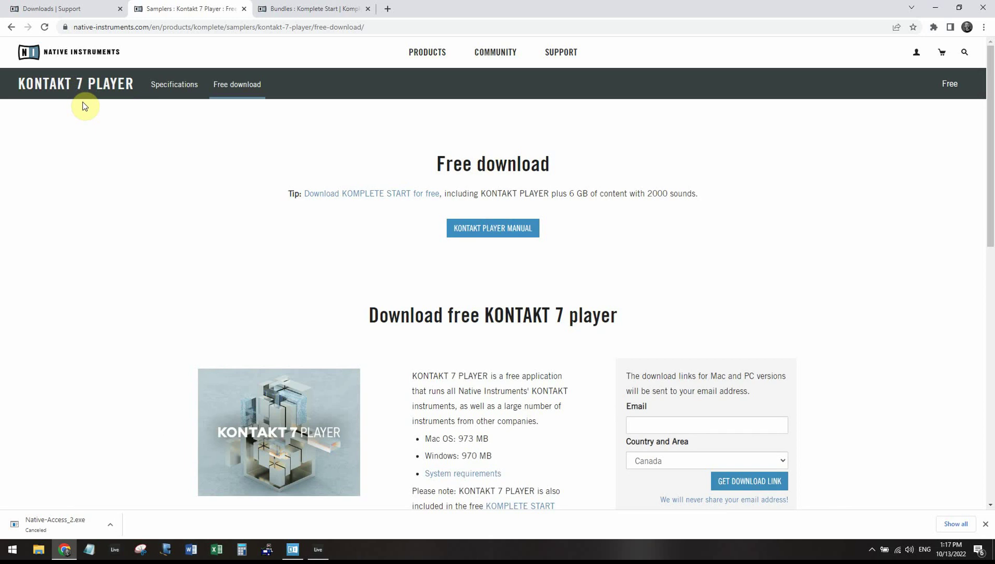
Read through the Komplete Start page, then return to Native Access's Installed Products list.
{"action": "left_click", "coordinate": [315, 5]}
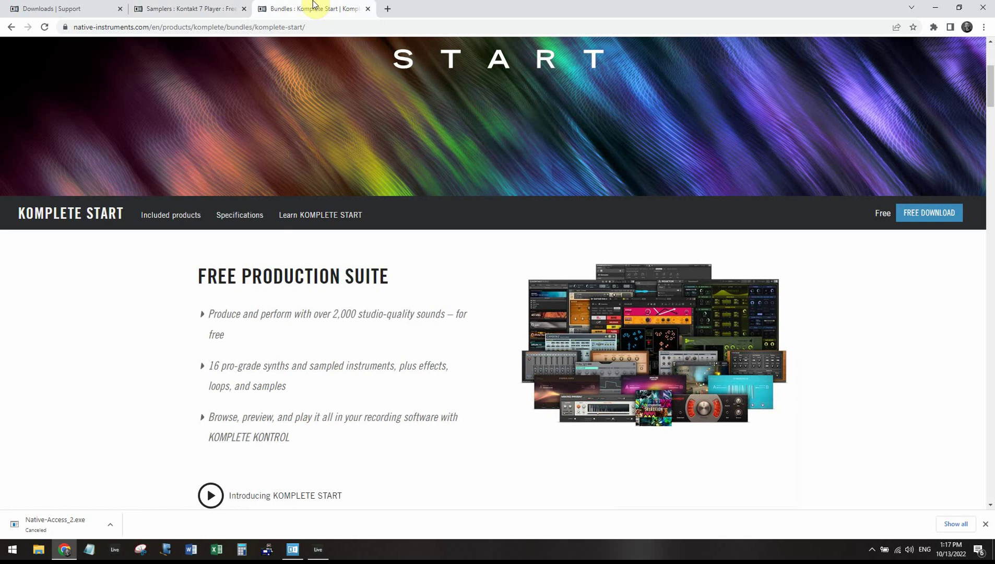
{"action": "scroll", "coordinate": [128, 257], "scroll_direction": "up", "scroll_amount": 4}
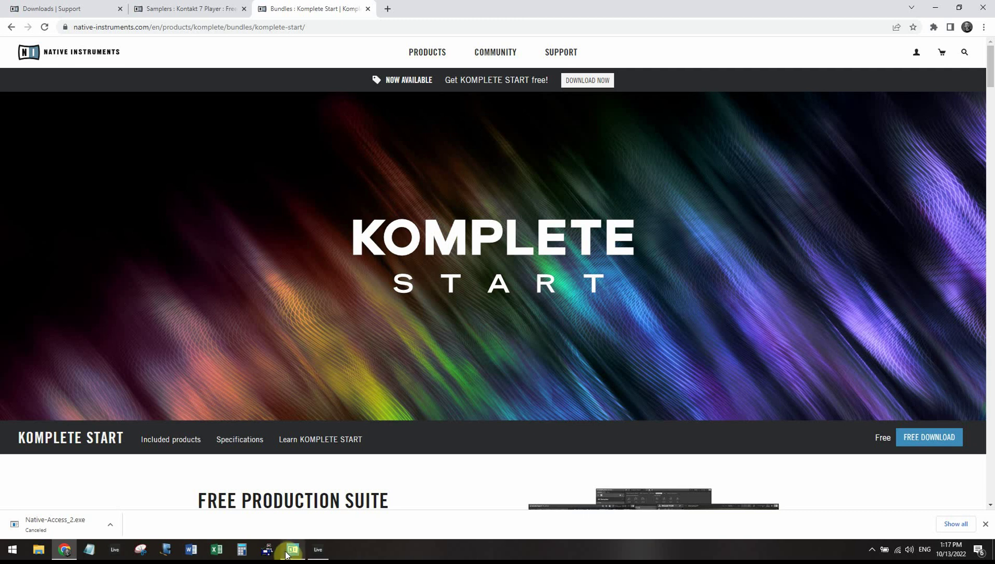
{"action": "scroll", "coordinate": [129, 334], "scroll_direction": "down", "scroll_amount": 9}
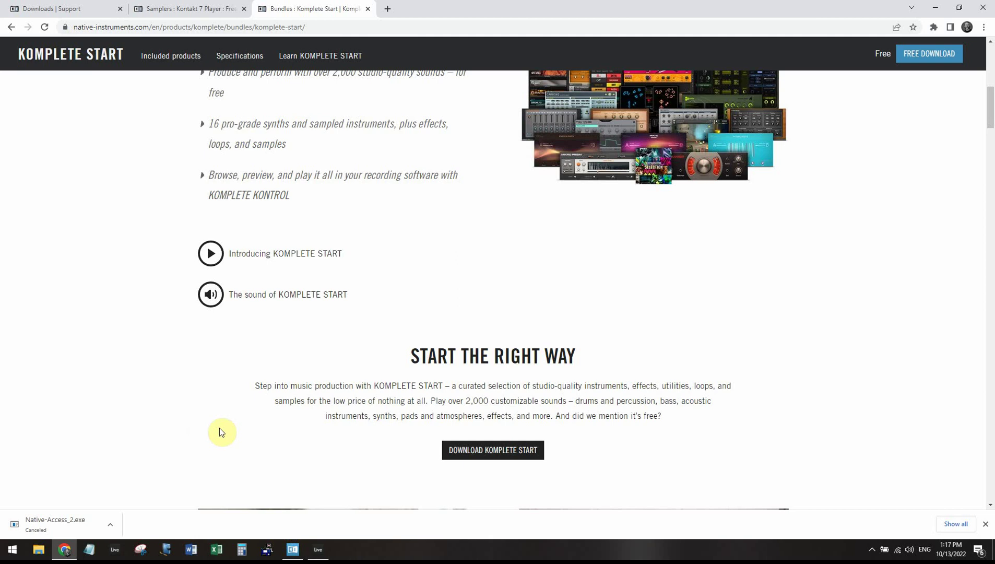
{"action": "left_click", "coordinate": [295, 548]}
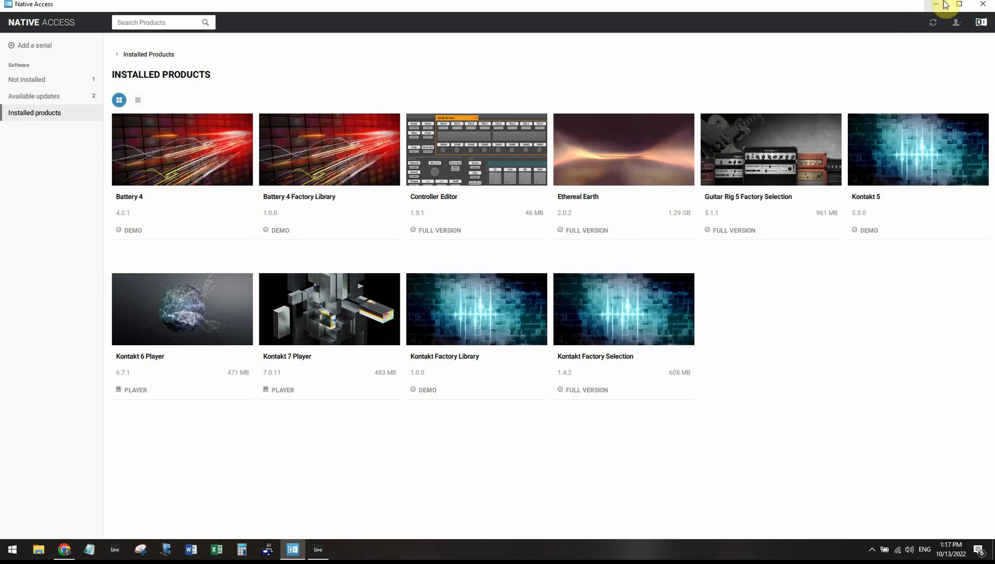
Confirm the Native Access VST 64 location is E:/VST 64, then switch to Ableton Live.
{"action": "left_click", "coordinate": [953, 27]}
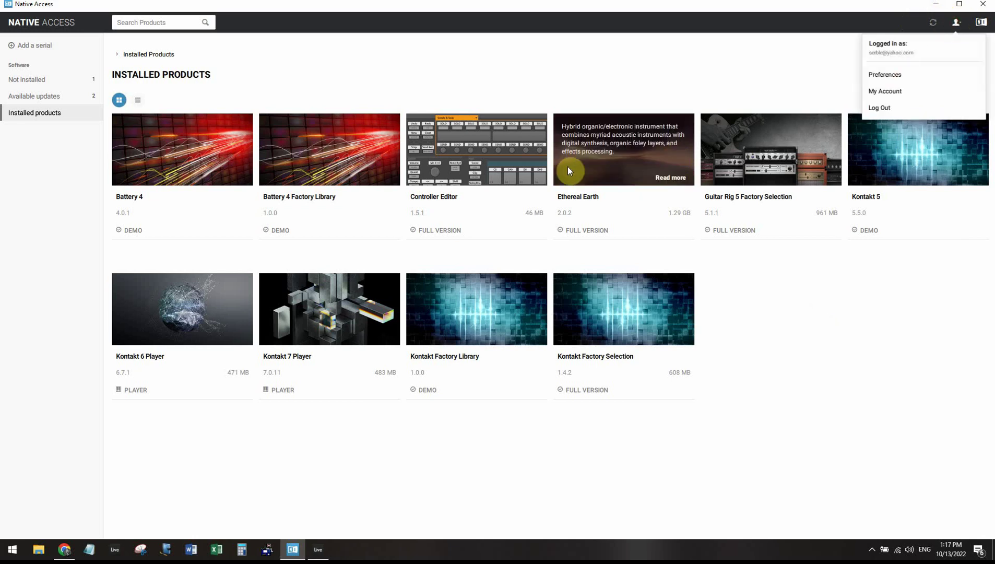
{"action": "left_click", "coordinate": [894, 72]}
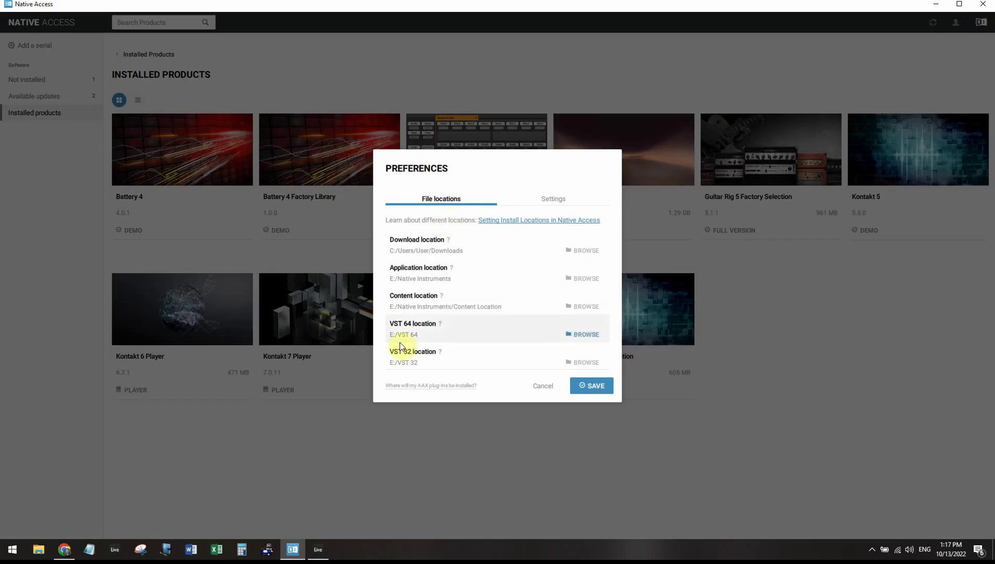
{"action": "left_click", "coordinate": [546, 388]}
{"action": "left_click", "coordinate": [942, 6]}
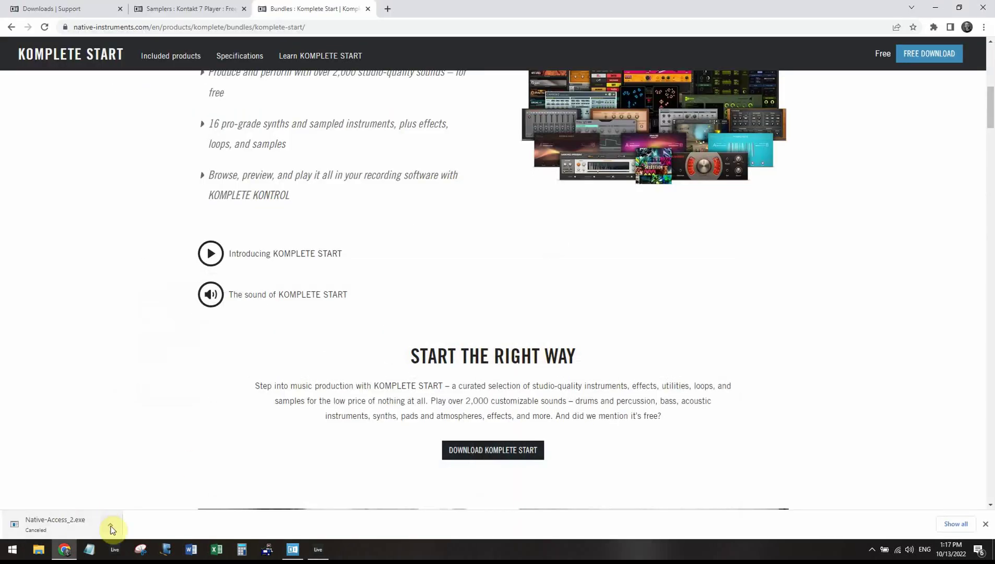
{"action": "left_click", "coordinate": [323, 552]}
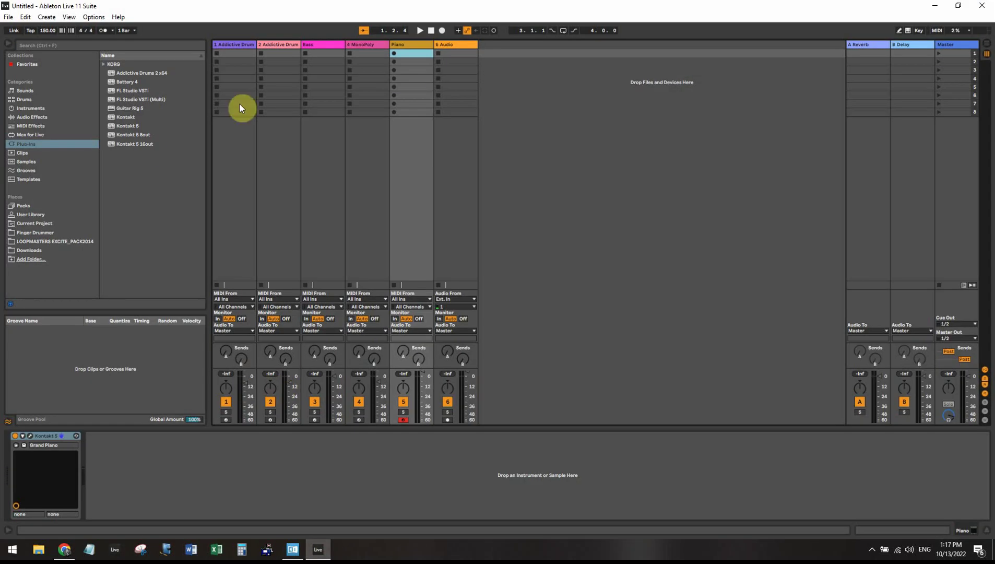
Open Live's Plug-Ins preferences, showing the VST2 custom folder enabled at E:\VST 64.
{"action": "left_click", "coordinate": [93, 18]}
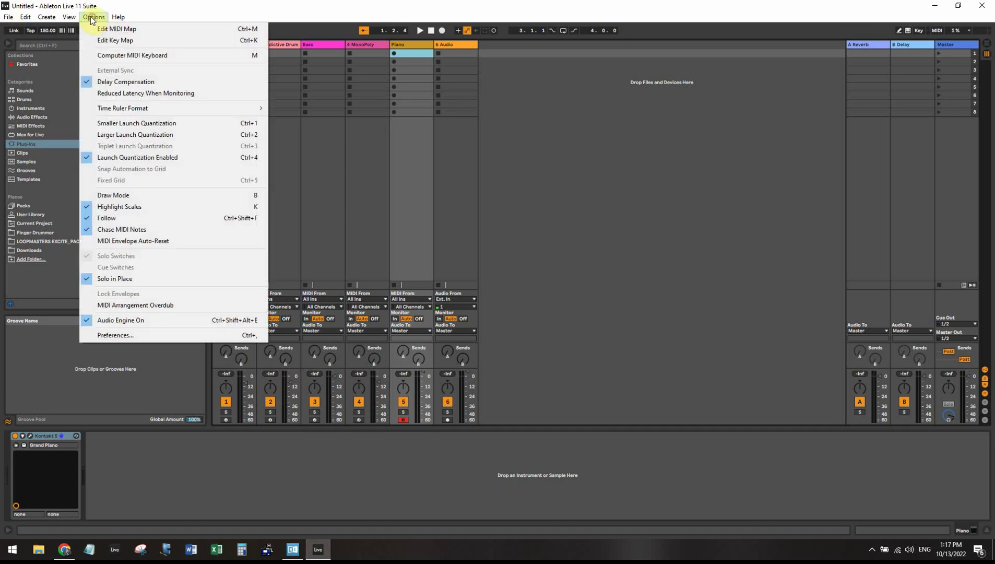
{"action": "left_click", "coordinate": [120, 337]}
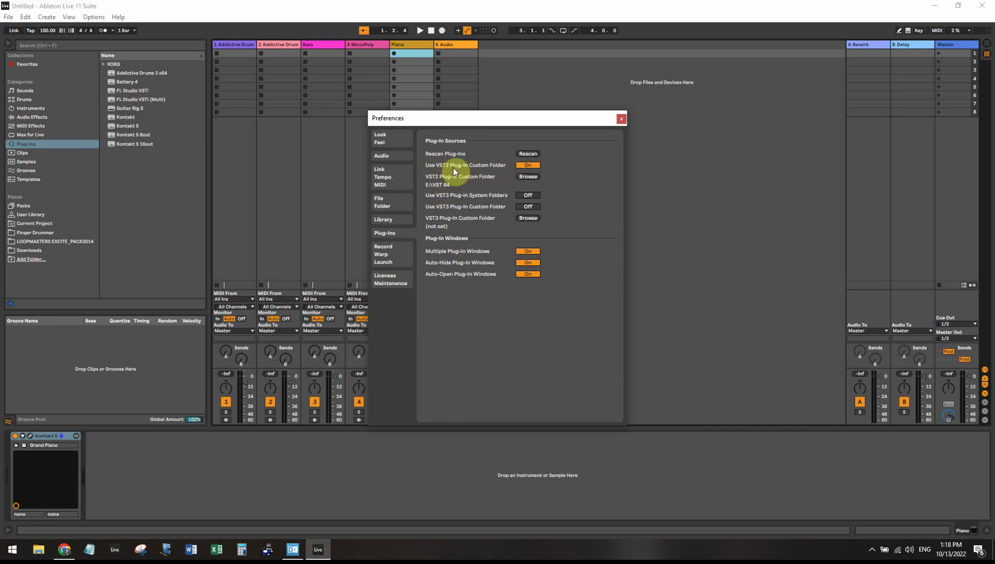
Select E:\VST 64 as the VST2 Plug-In Custom Folder.
{"action": "left_click", "coordinate": [527, 176]}
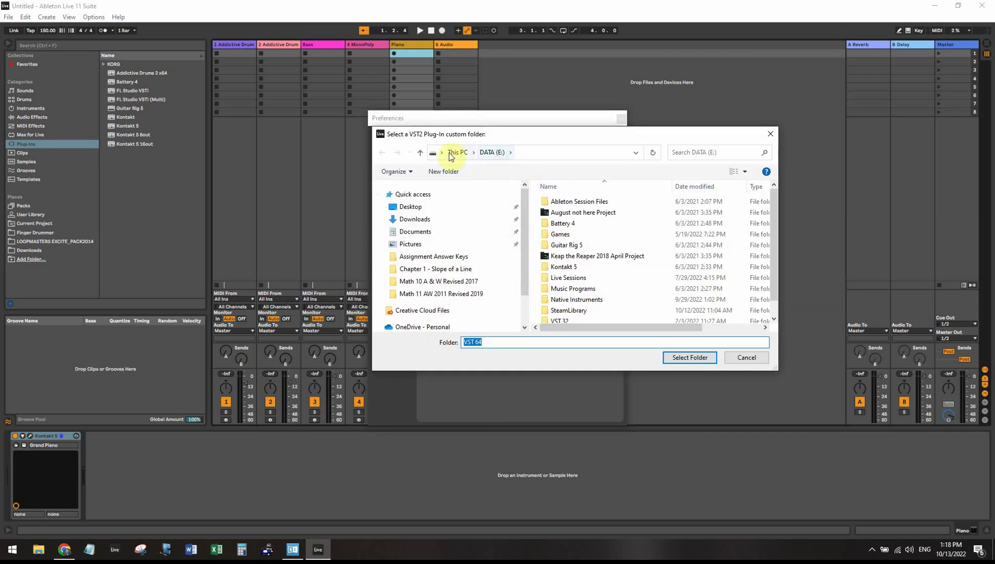
{"action": "scroll", "coordinate": [587, 247], "scroll_direction": "down", "scroll_amount": 1}
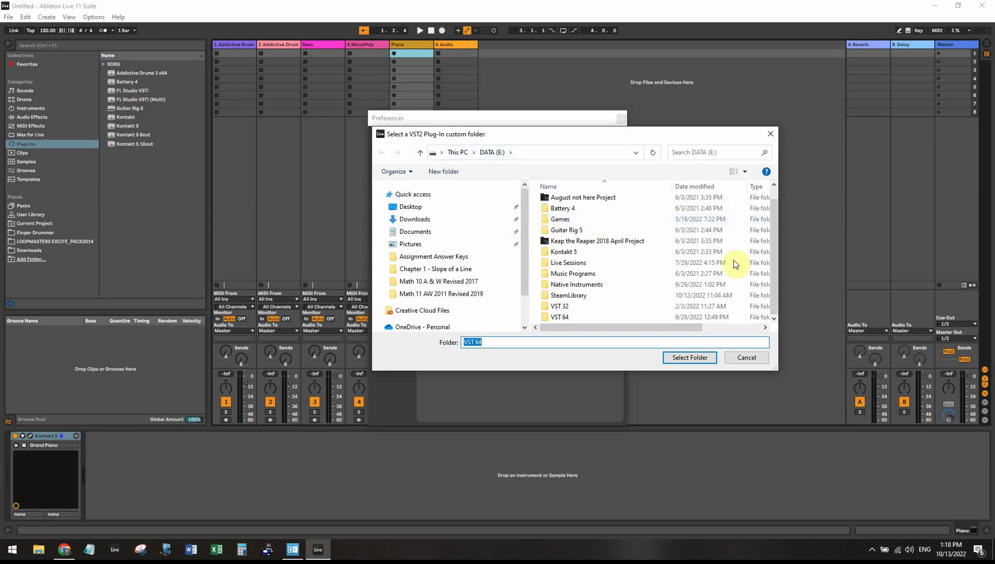
{"action": "left_click", "coordinate": [739, 359]}
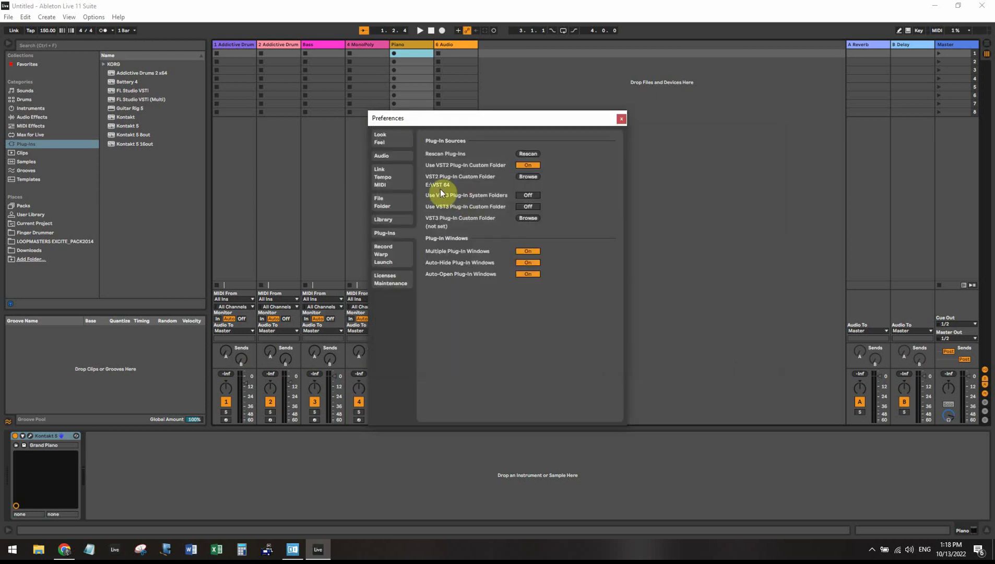
Recheck Native Access's VST 64 location is E:/VST 64, then return to Ableton Live.
{"action": "left_click", "coordinate": [292, 549]}
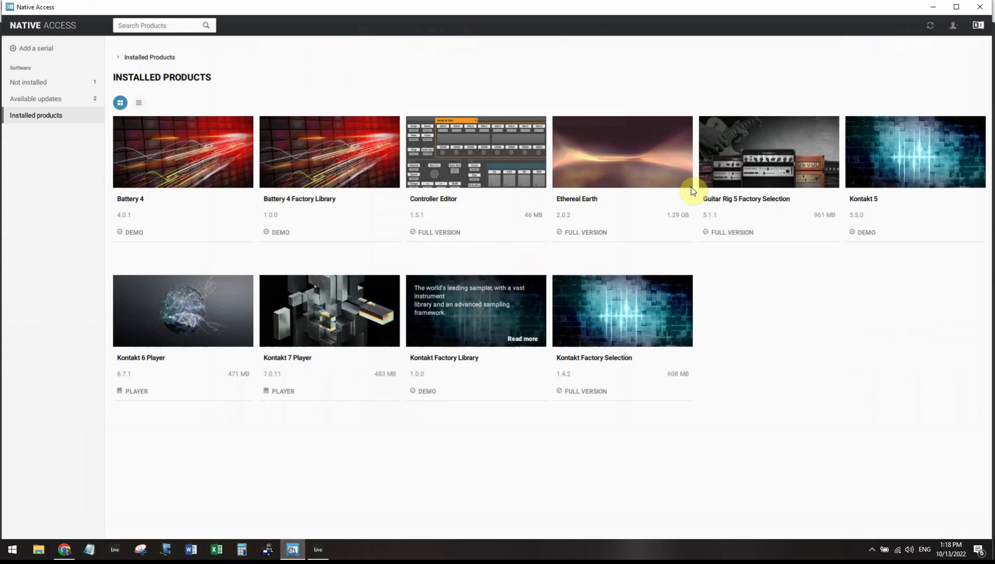
{"action": "left_click", "coordinate": [956, 22]}
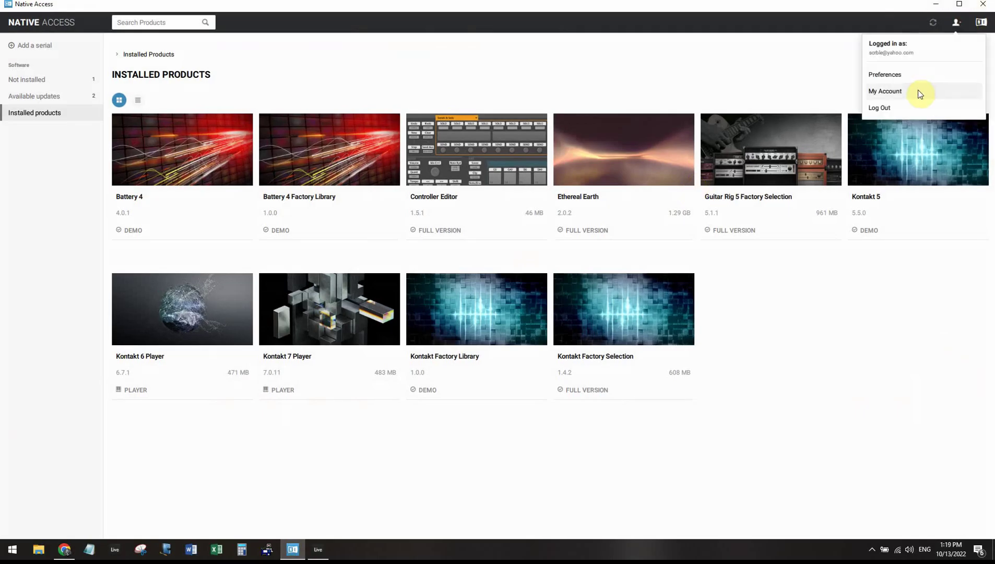
{"action": "left_click", "coordinate": [889, 75]}
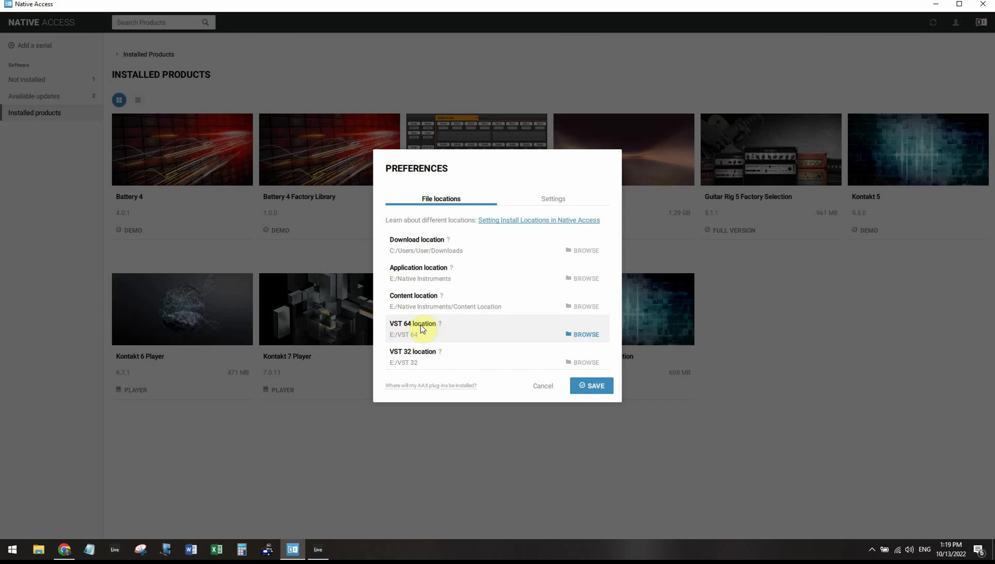
{"action": "left_click", "coordinate": [540, 384]}
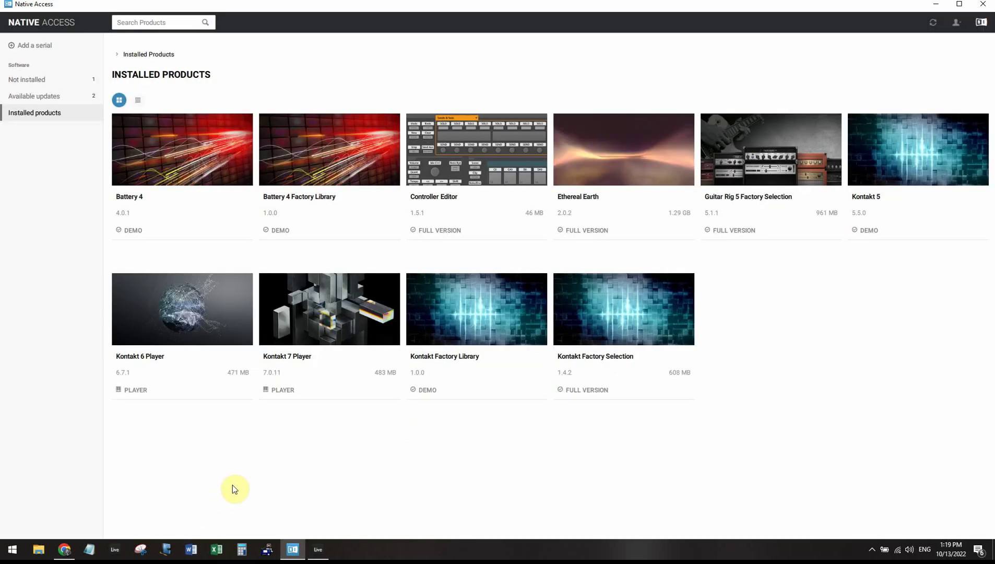
{"action": "left_click", "coordinate": [934, 4]}
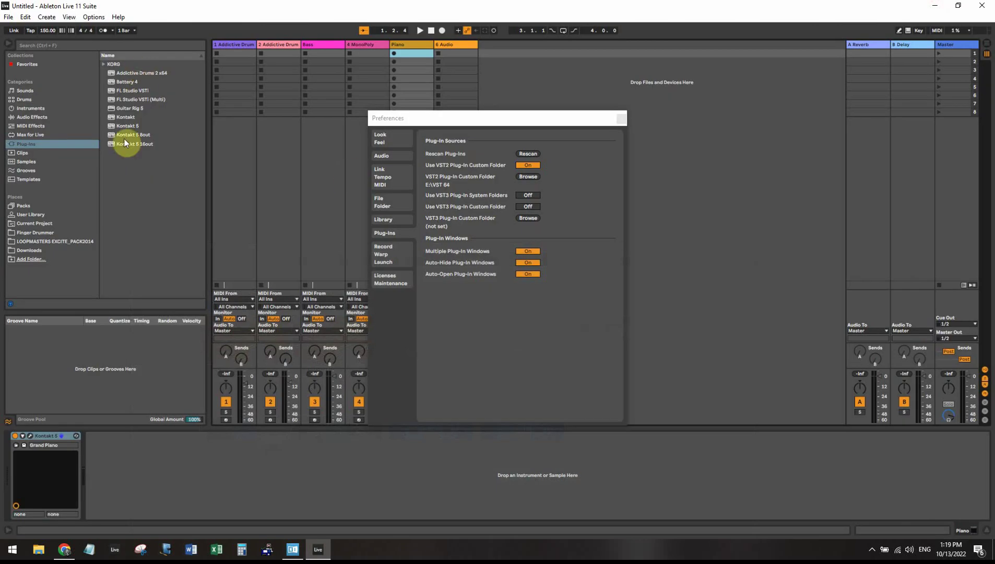